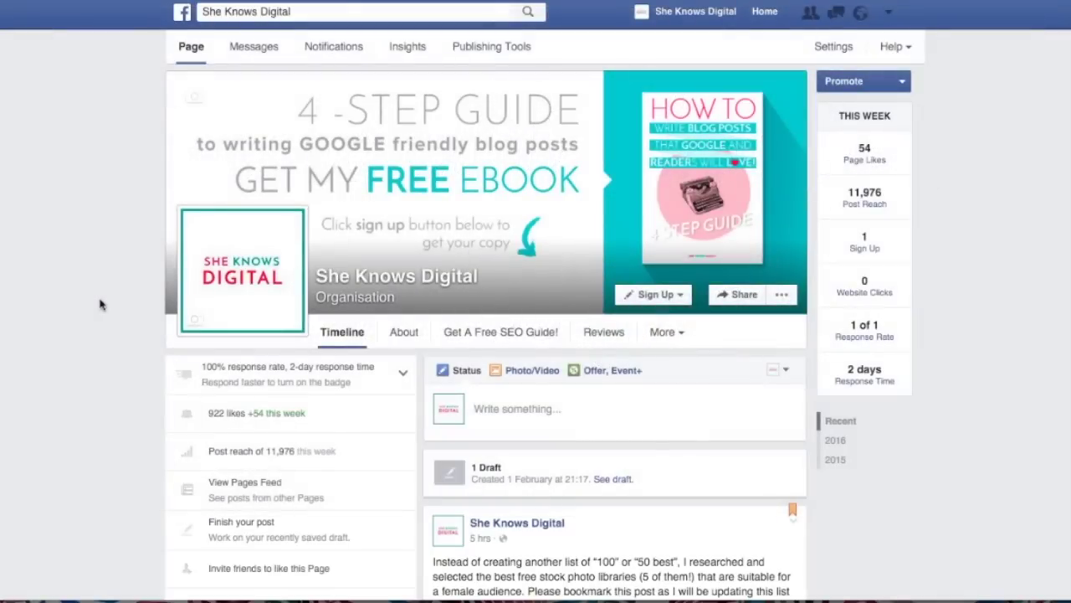
- Scroll down the Page timeline to the pinned post showing 40 people reached and 'Boosted for £2.00'
scroll(102, 321, down, 1)
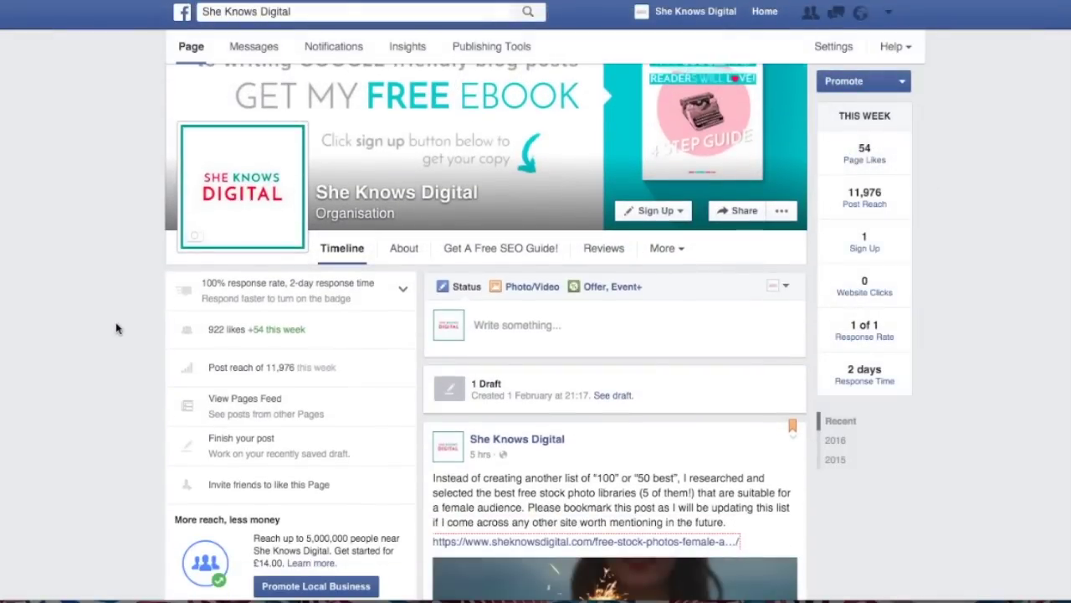
scroll(116, 328, down, 1)
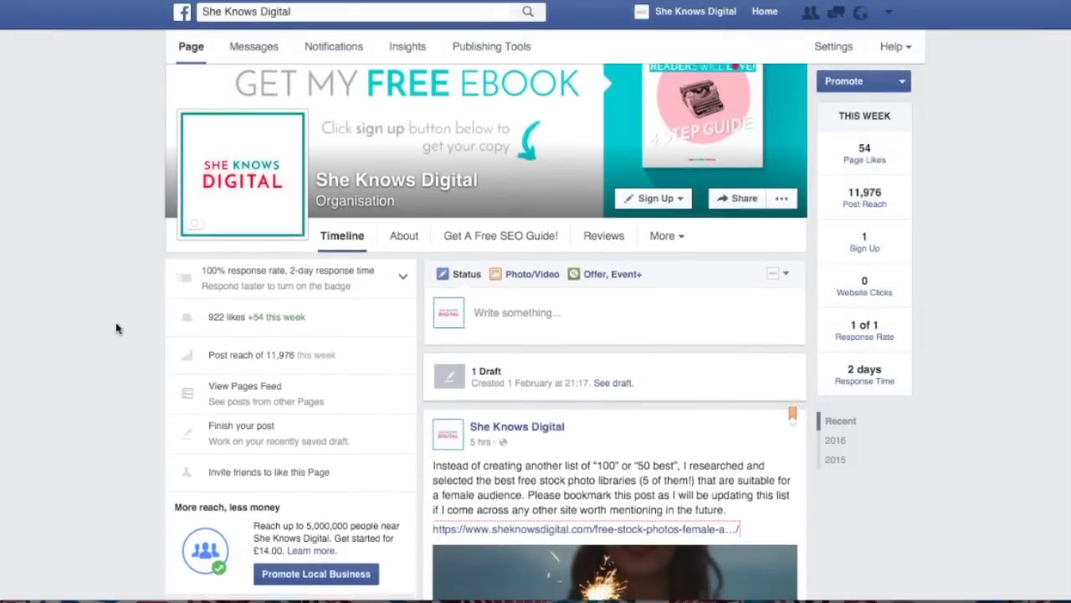
scroll(116, 328, down, 1)
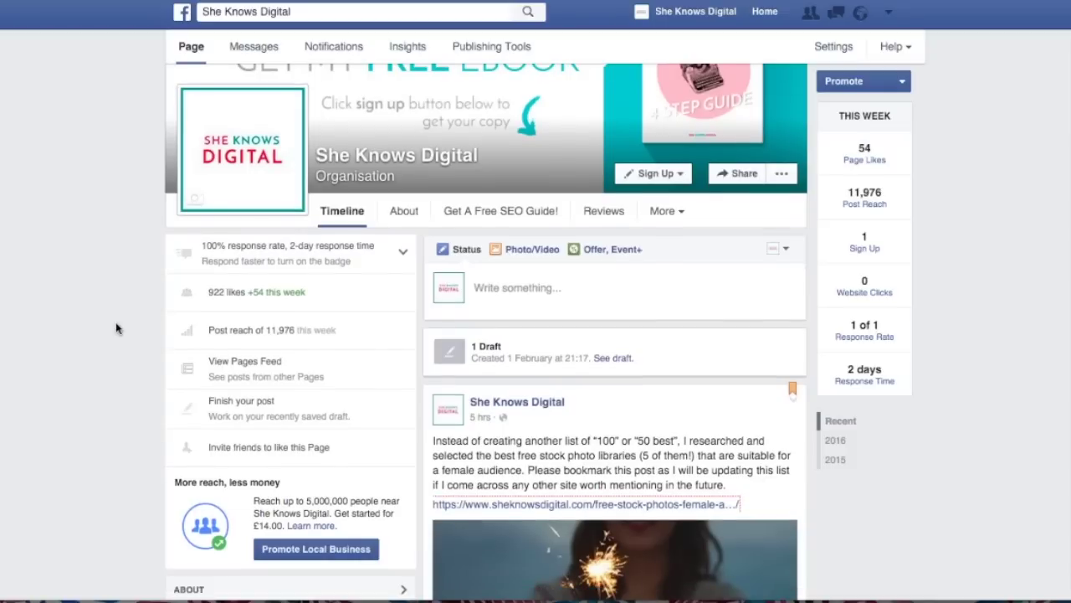
scroll(116, 328, down, 2)
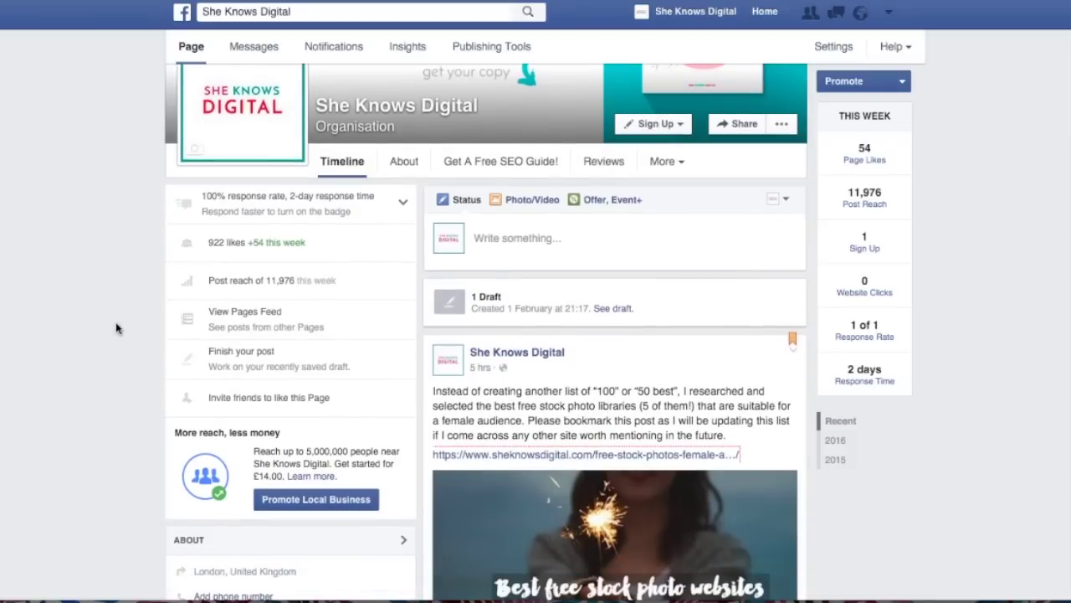
scroll(116, 328, down, 4)
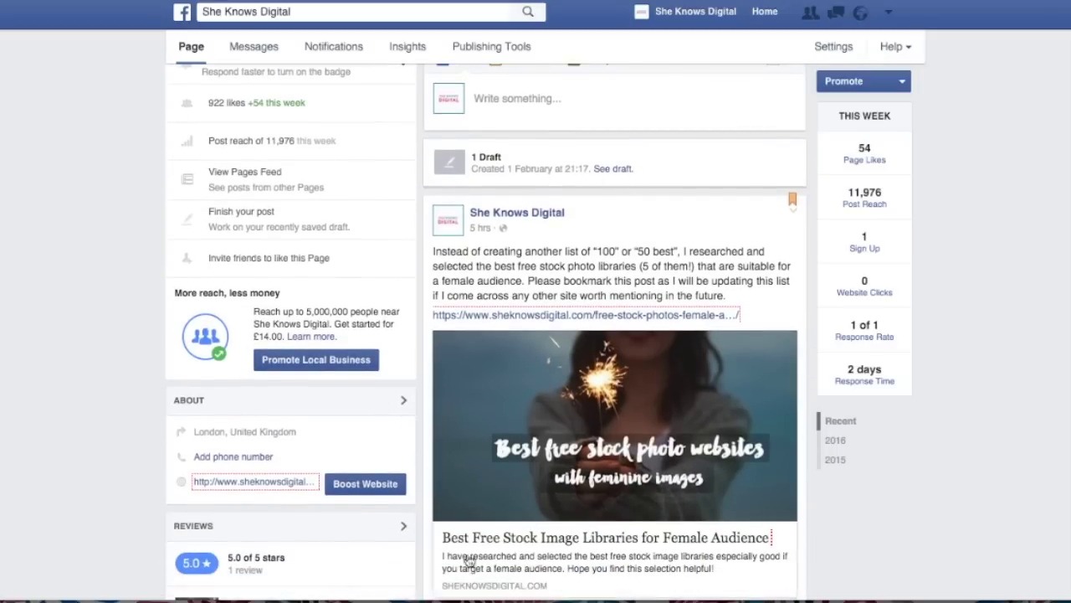
scroll(779, 402, down, 2)
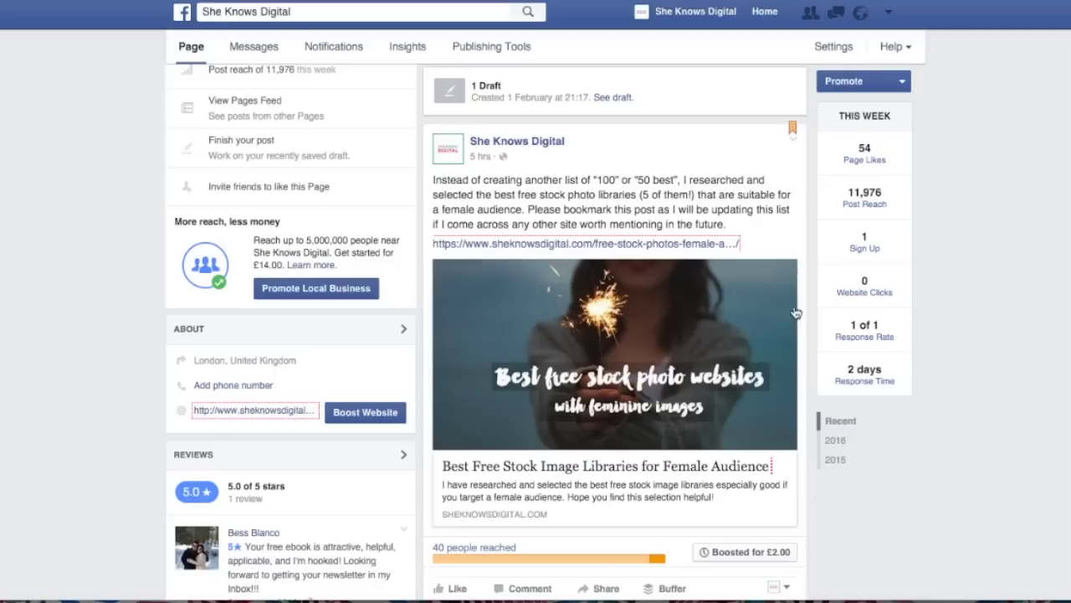
click(793, 141)
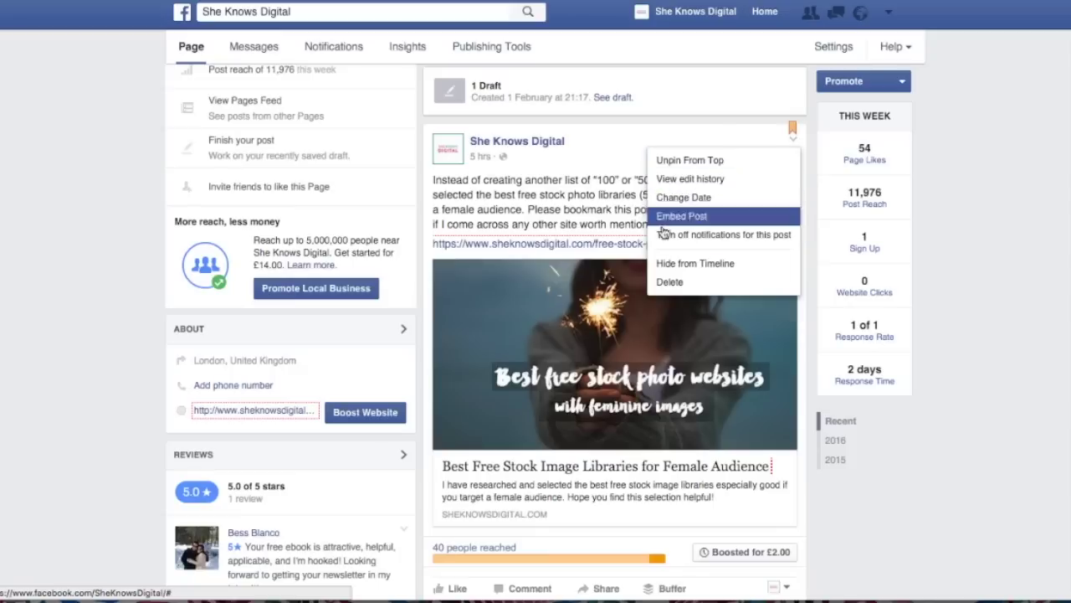
click(612, 158)
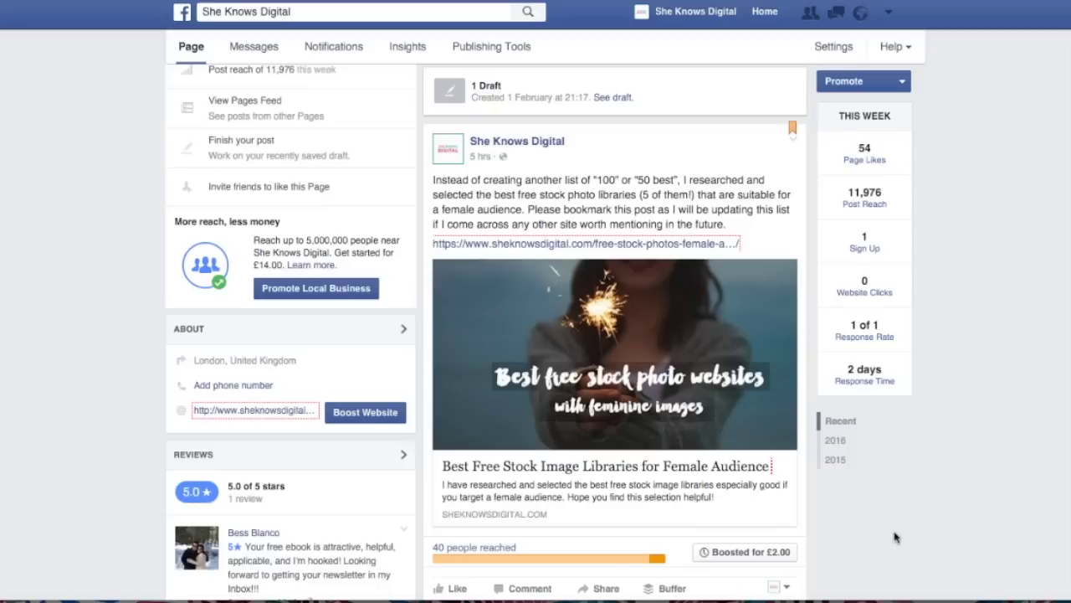
click(750, 552)
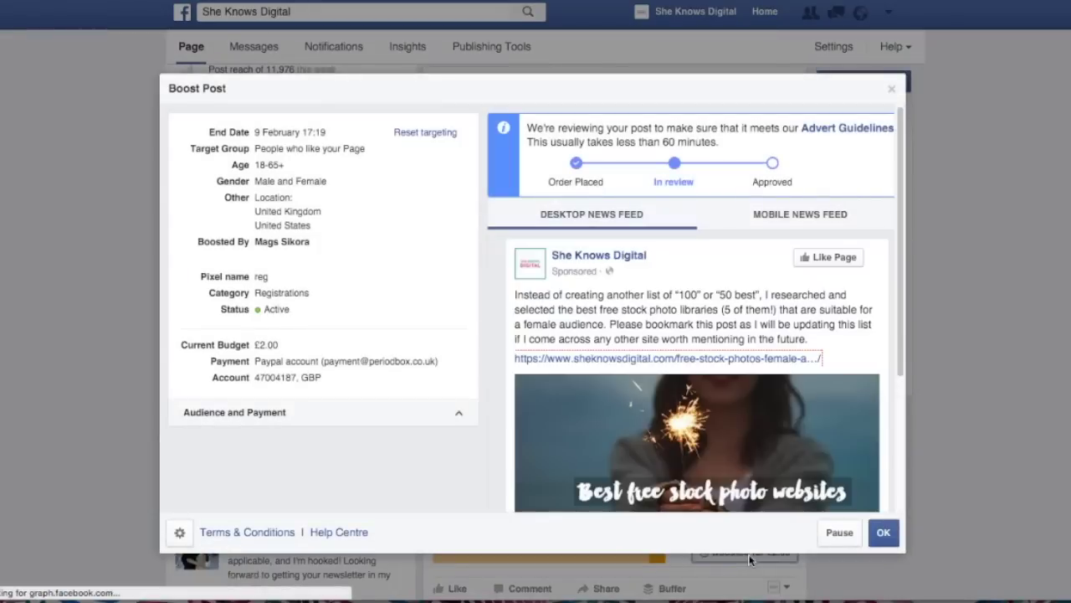
- Pause the pinned post's £2.00 boost, then delete the boosted advert
click(831, 537)
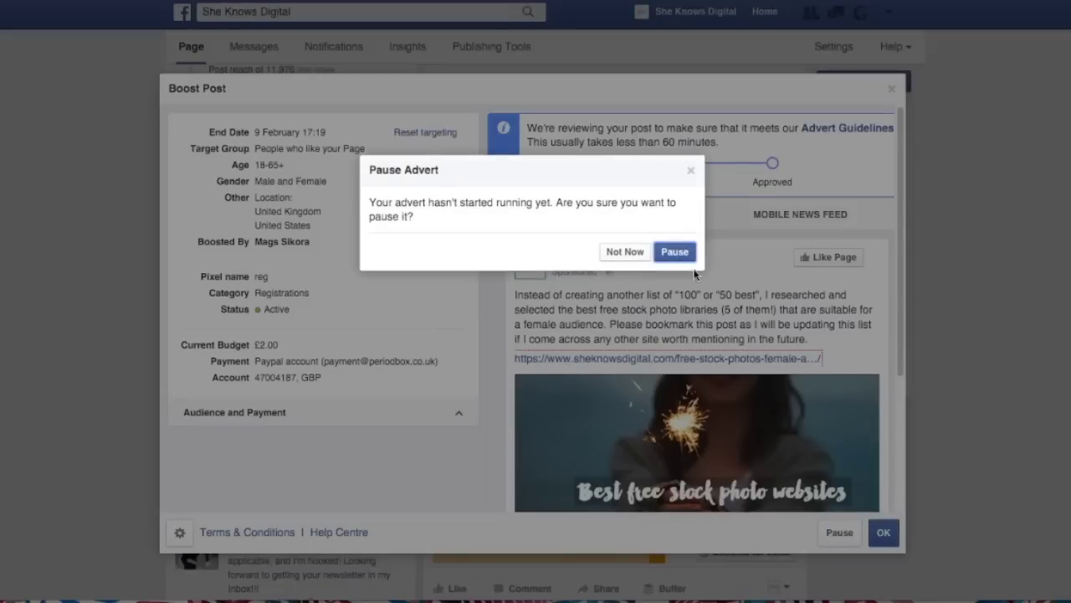
click(682, 255)
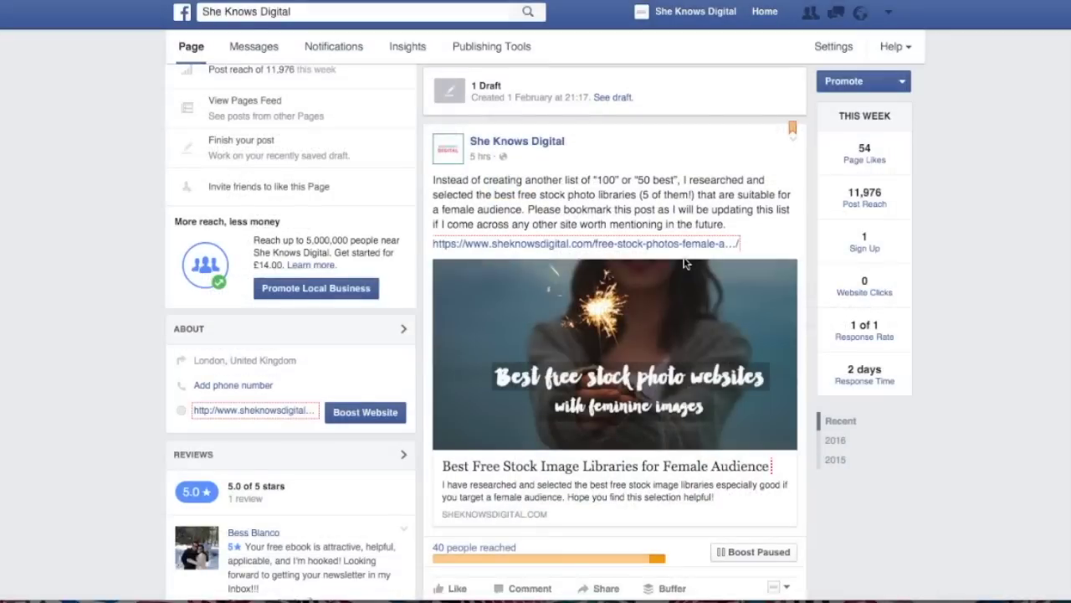
click(767, 556)
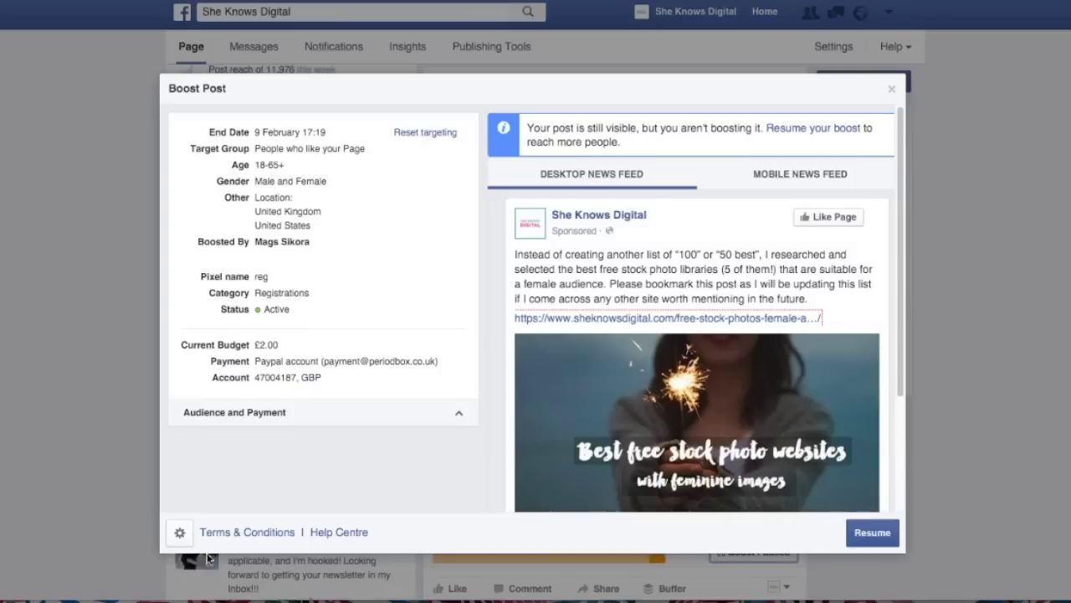
click(181, 534)
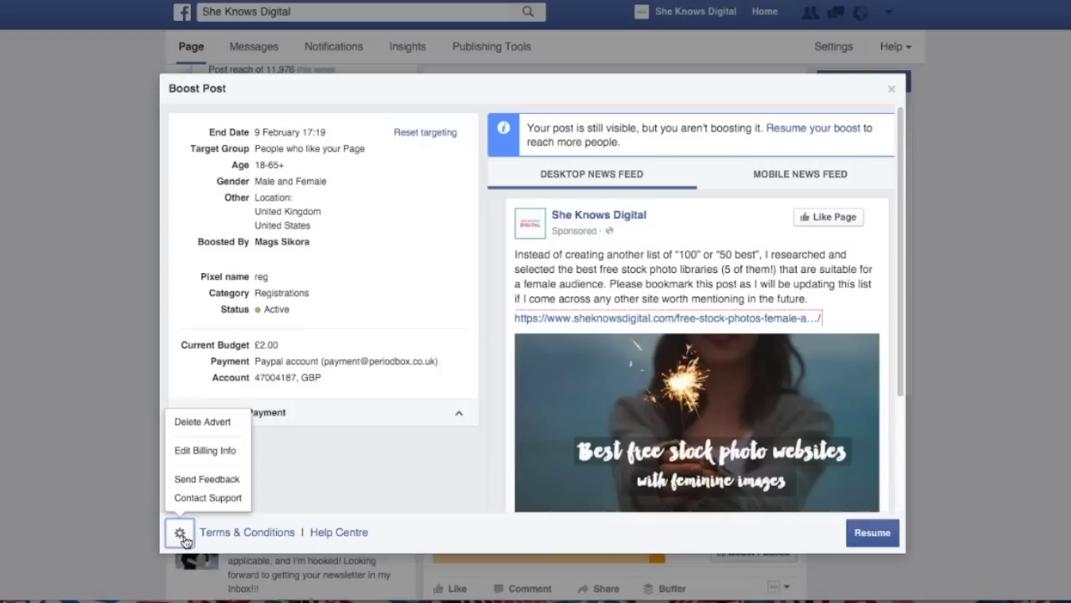
click(189, 426)
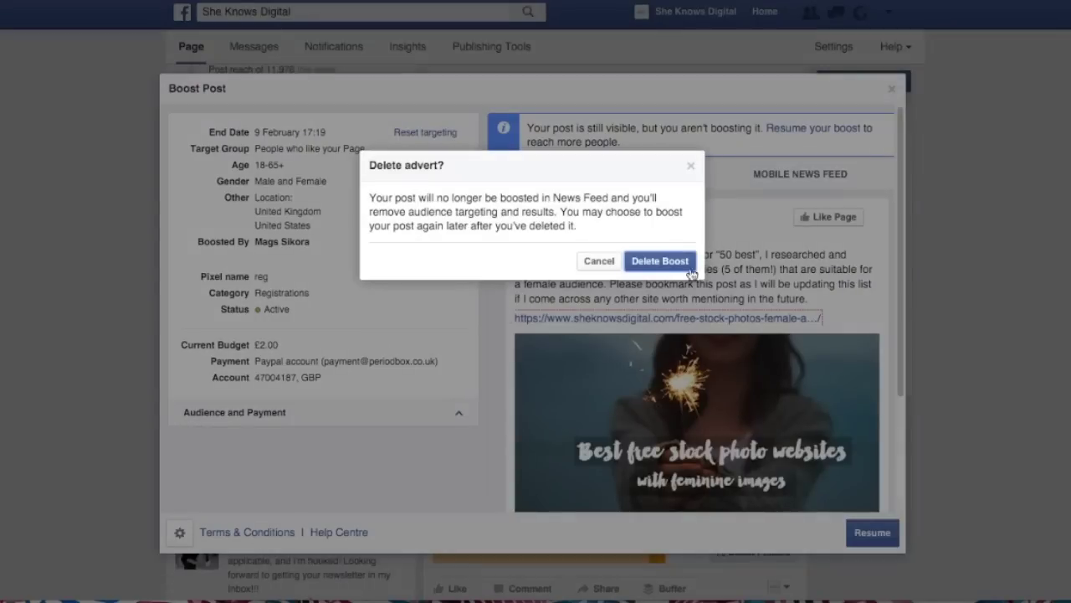
click(650, 266)
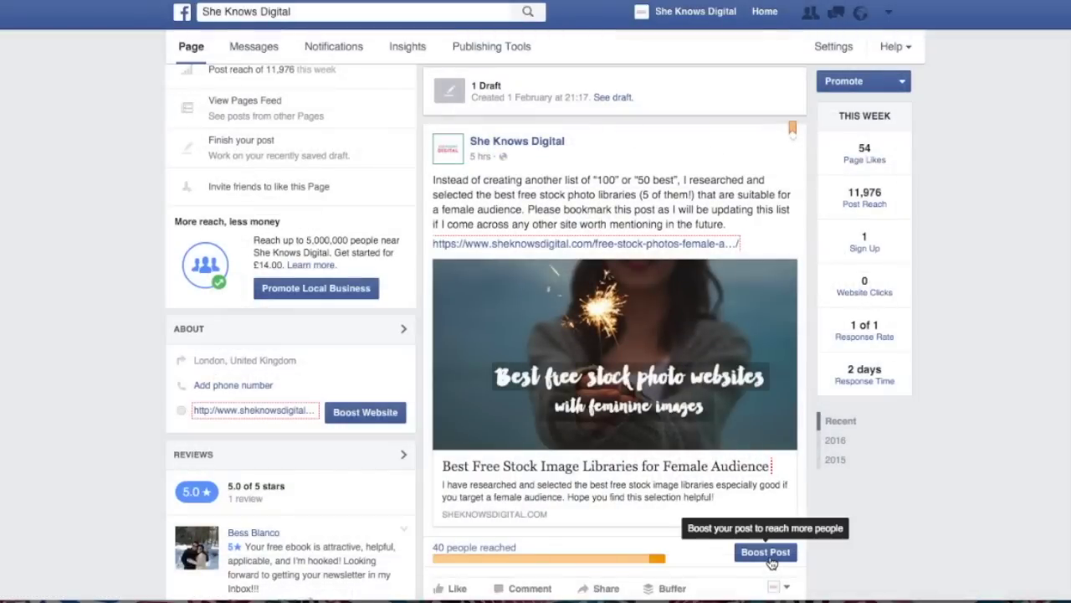
- Open and close the pinned post's options list, then scroll the post and its Boost Post bar into view
click(794, 142)
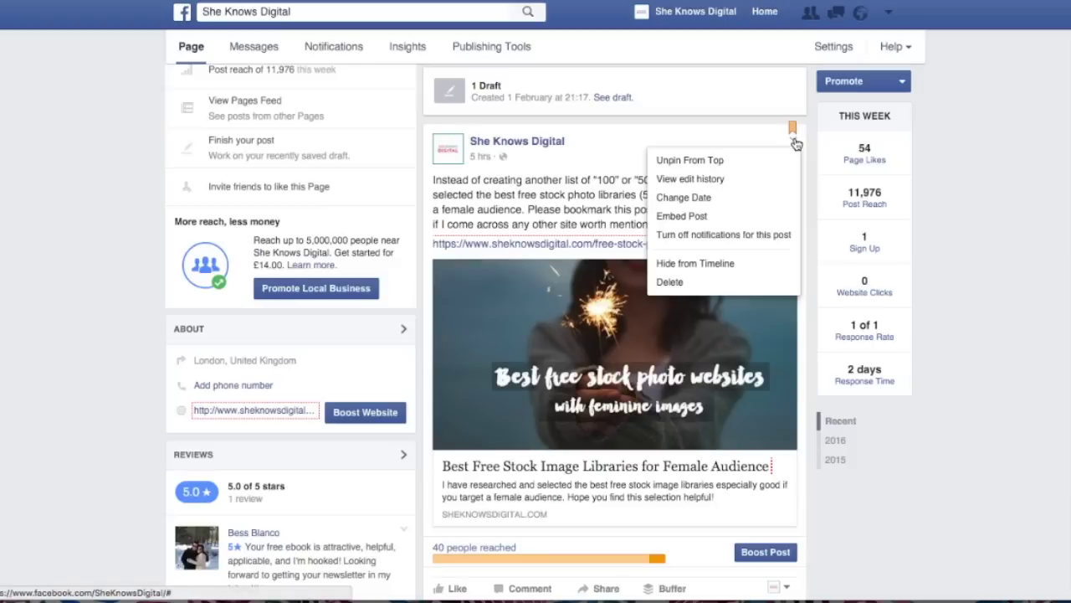
click(705, 102)
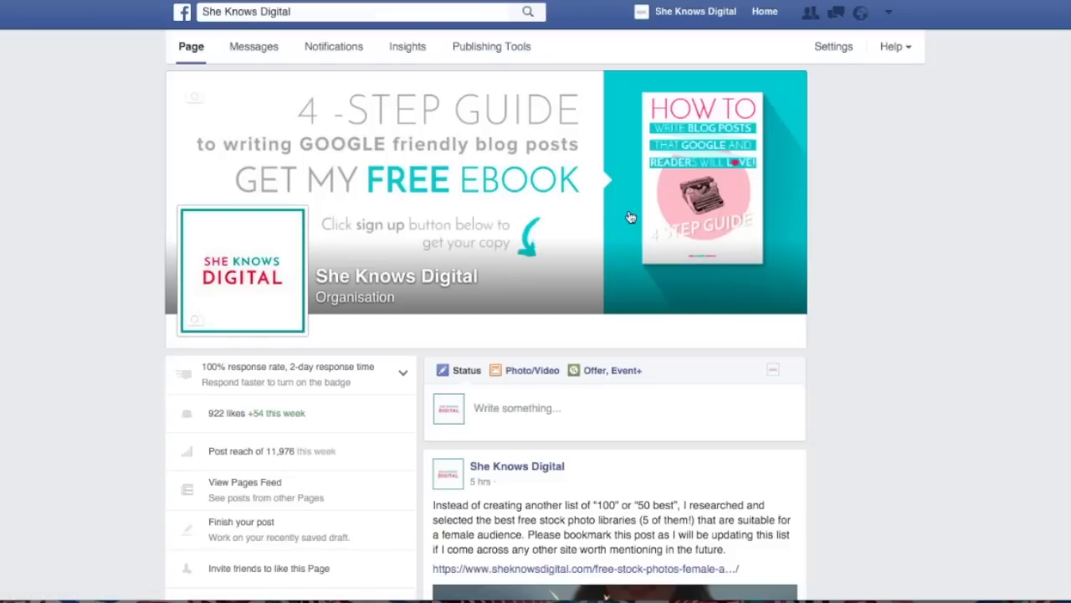
scroll(628, 213, down, 5)
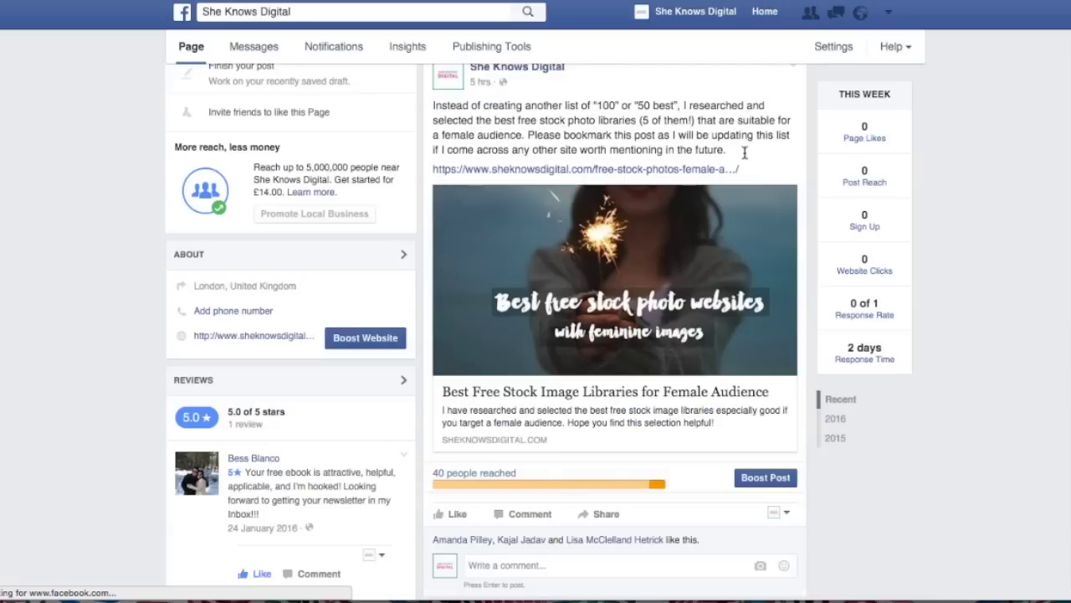
scroll(746, 159, up, 1)
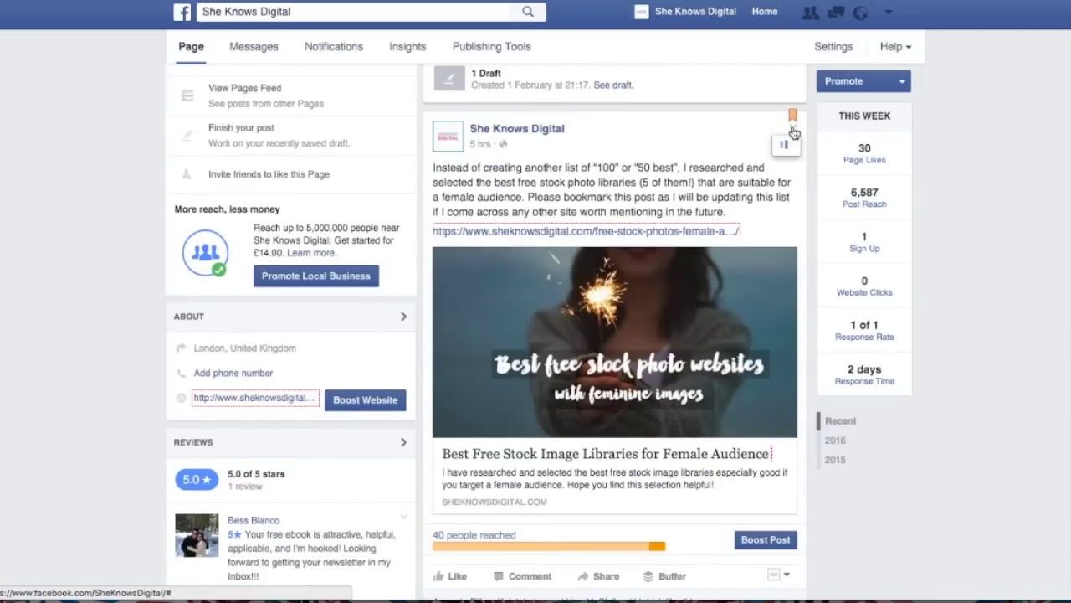
- Edit the pinned post to add '...' after 'future.', save it, and start a new boost
click(794, 133)
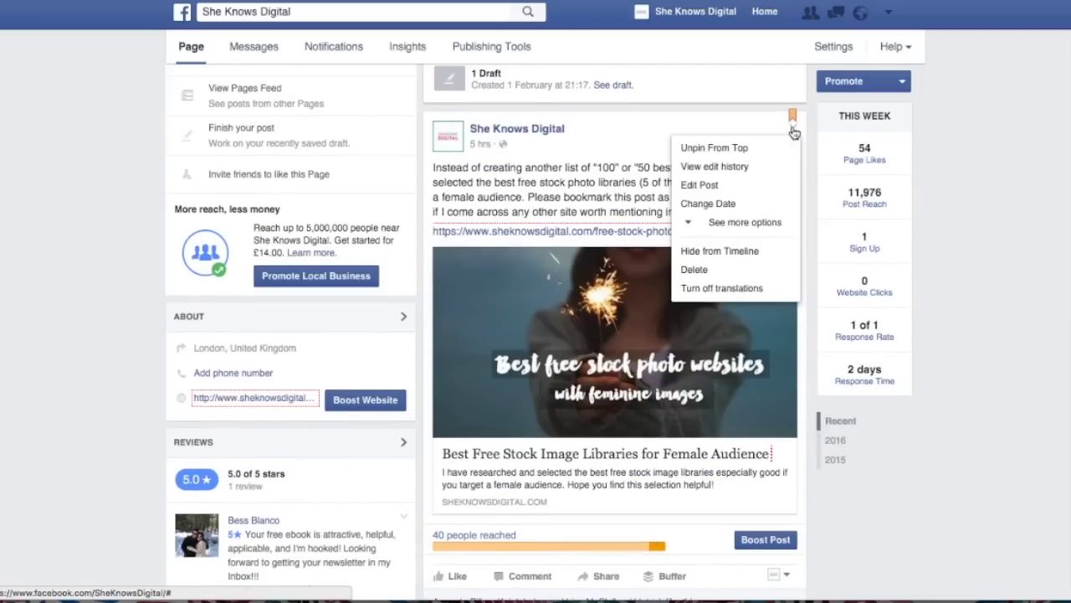
click(700, 187)
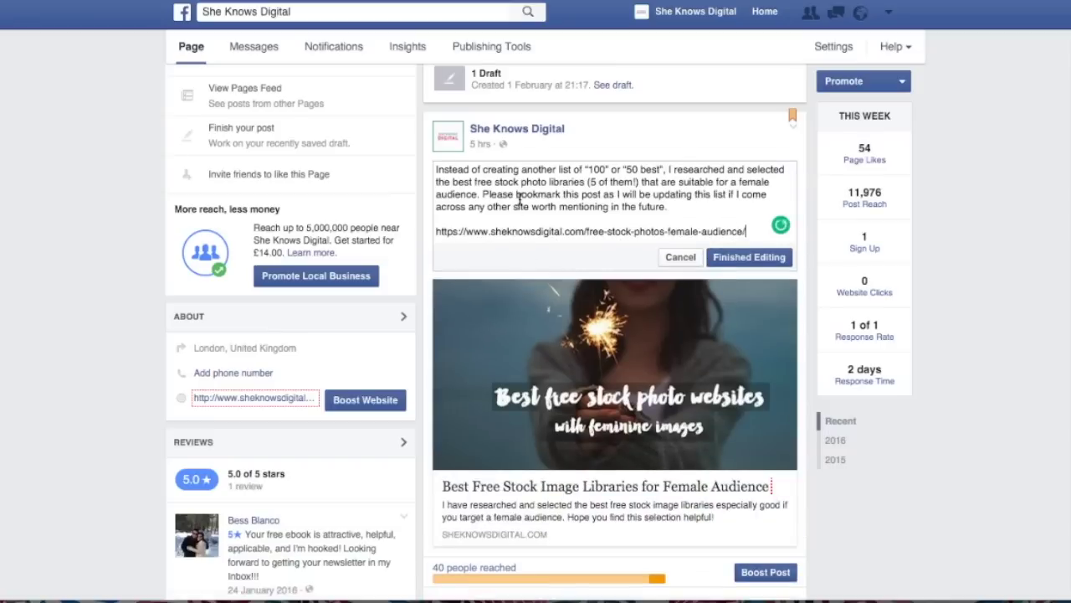
drag(559, 171, 601, 181)
click(667, 171)
click(688, 206)
text(...)
click(741, 266)
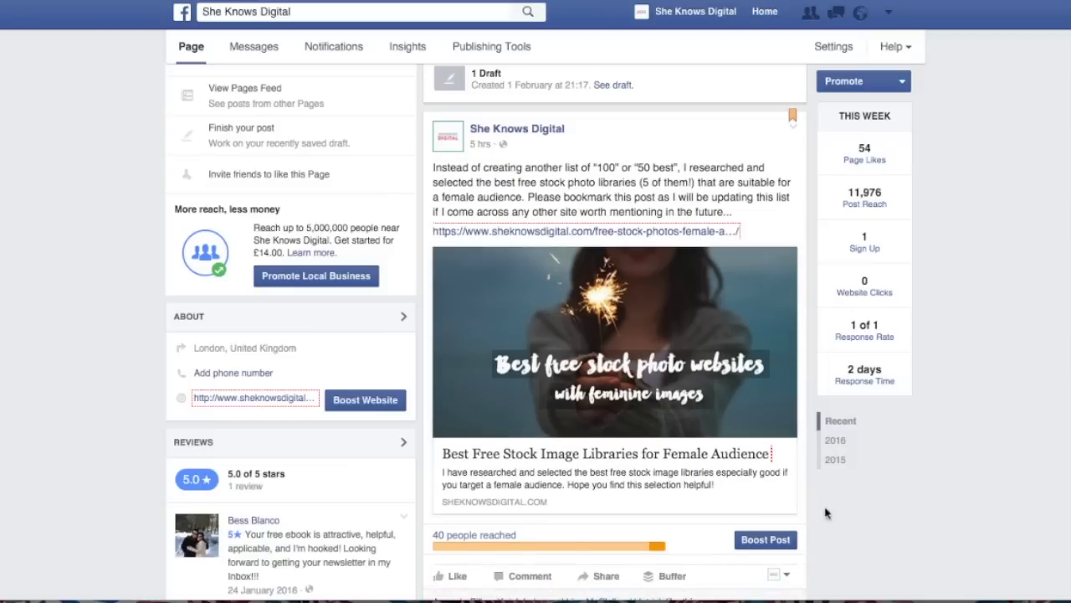
click(770, 544)
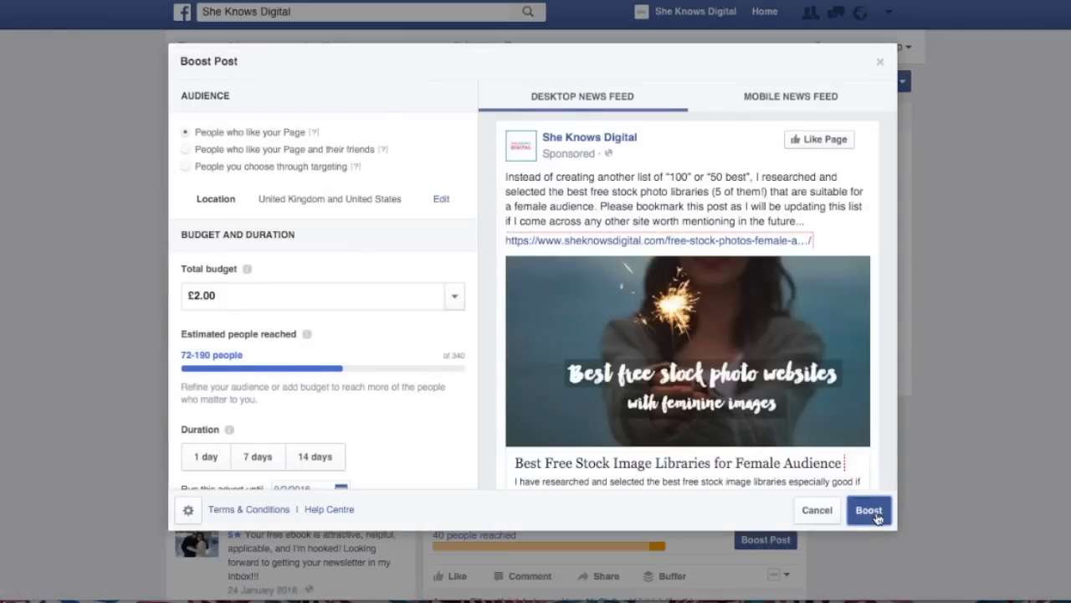
- Submit the £2.00 boost for the edited post and dismiss the order confirmation
click(868, 510)
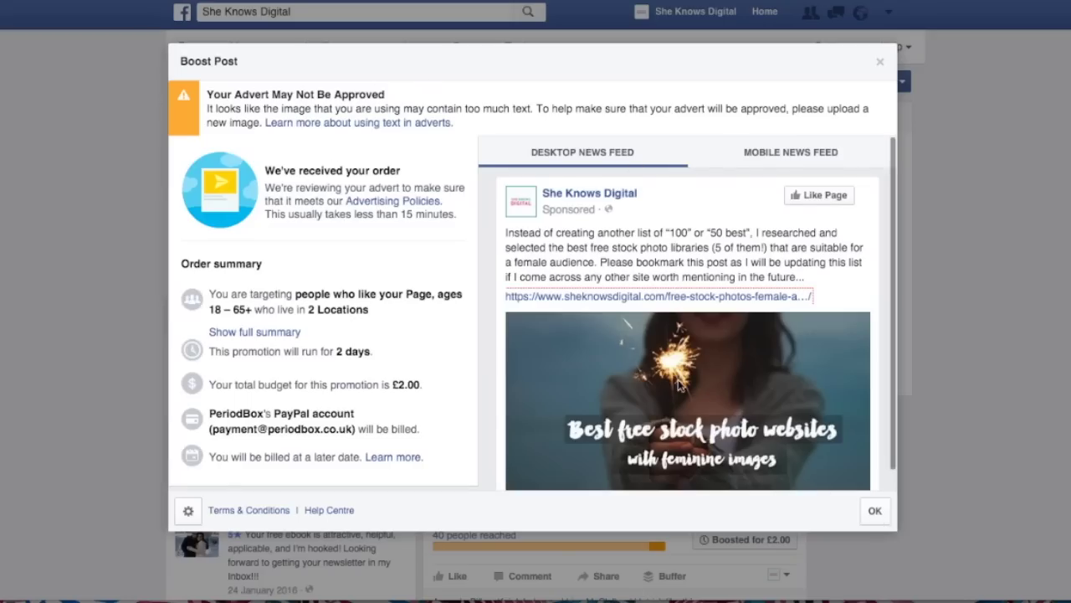
scroll(682, 385, down, 1)
click(876, 512)
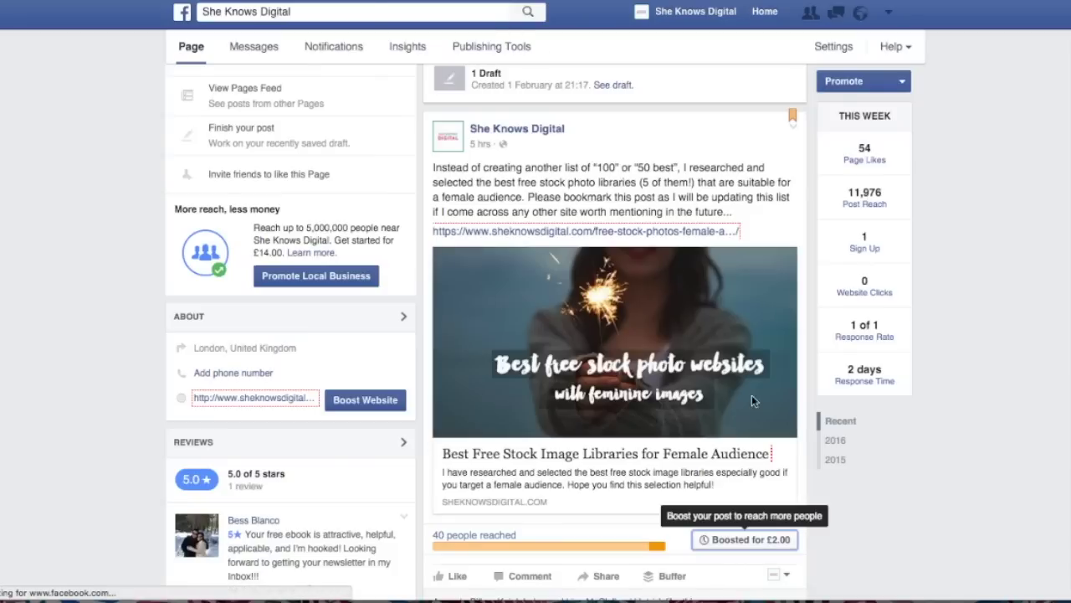
click(751, 539)
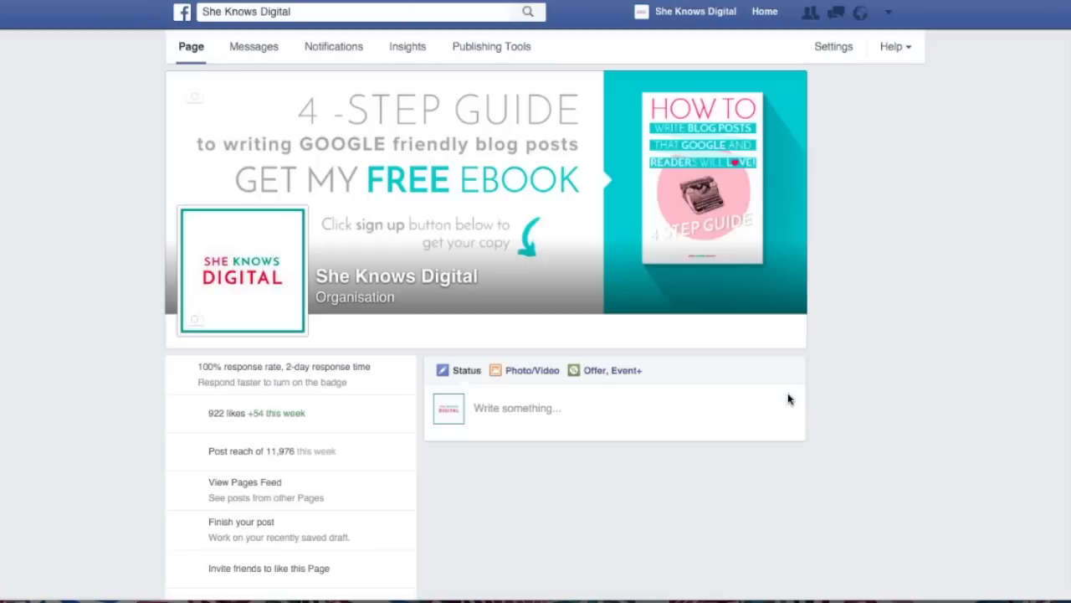
scroll(788, 399, down, 3)
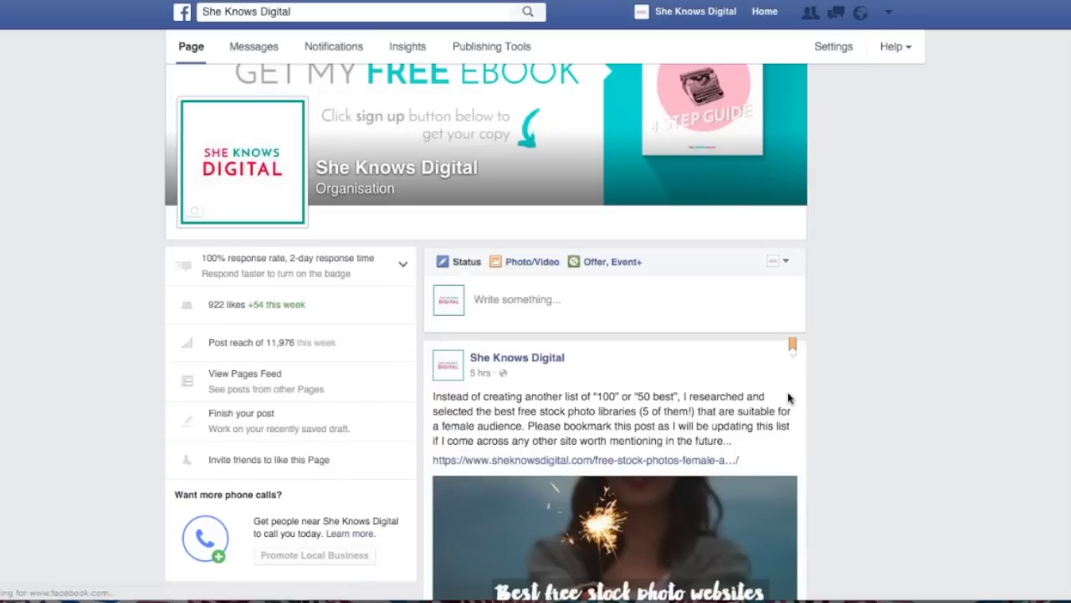
scroll(788, 398, down, 3)
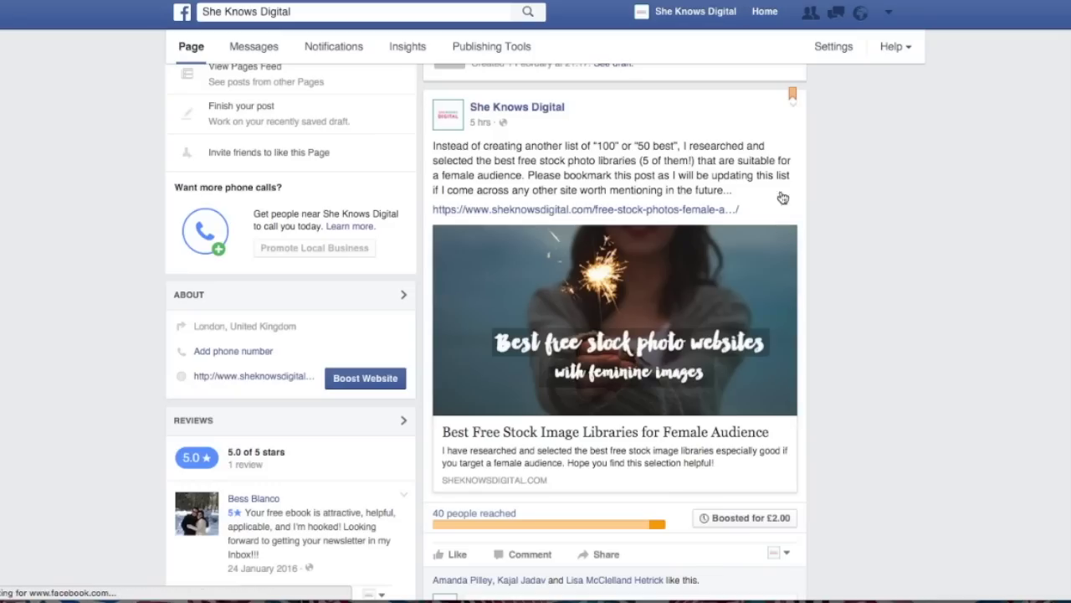
click(795, 110)
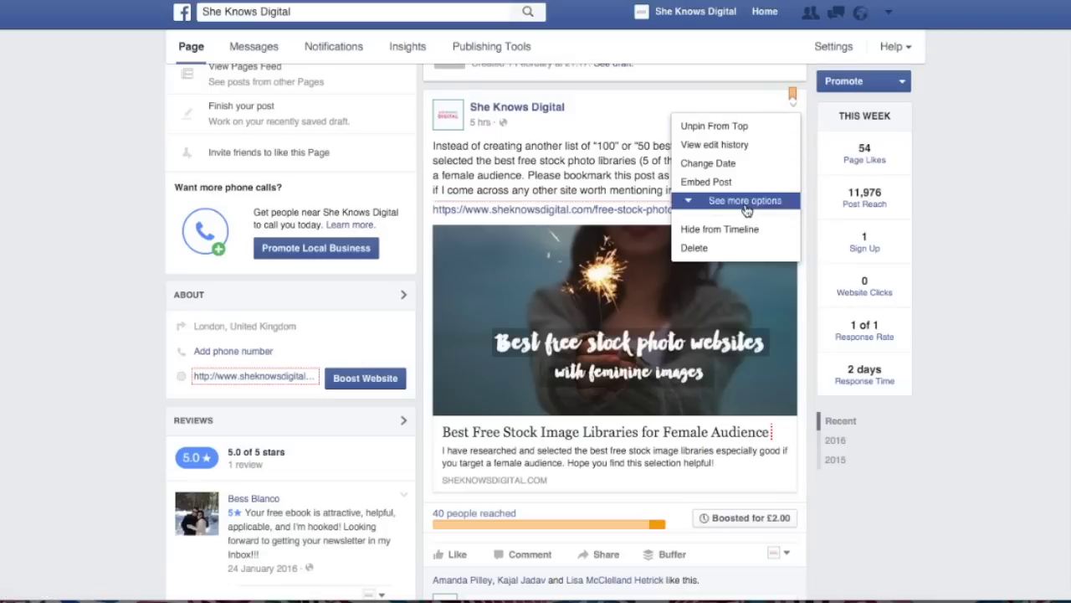
click(718, 201)
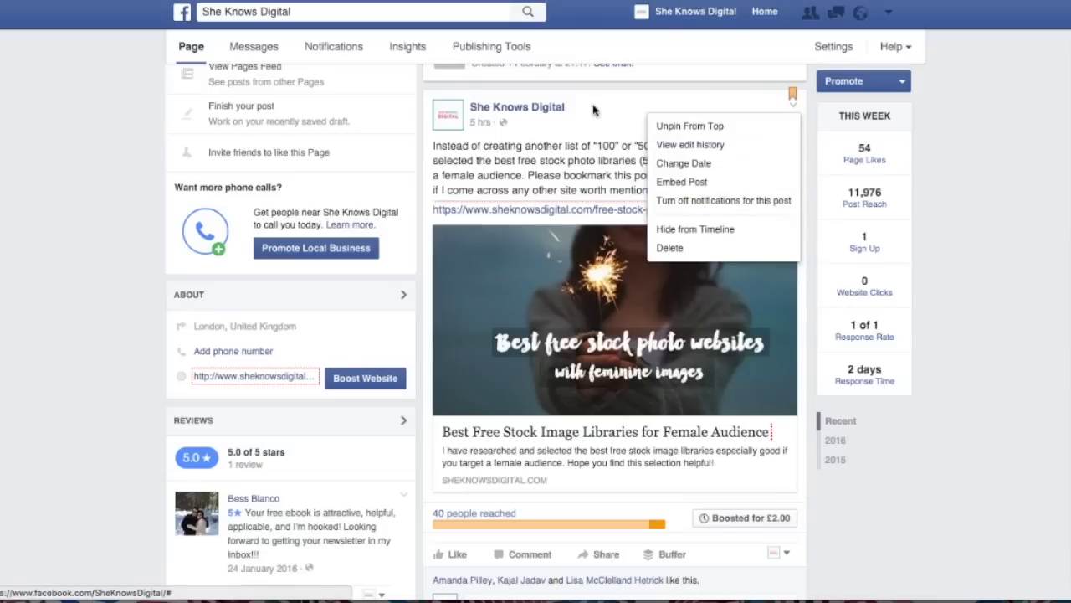
click(623, 90)
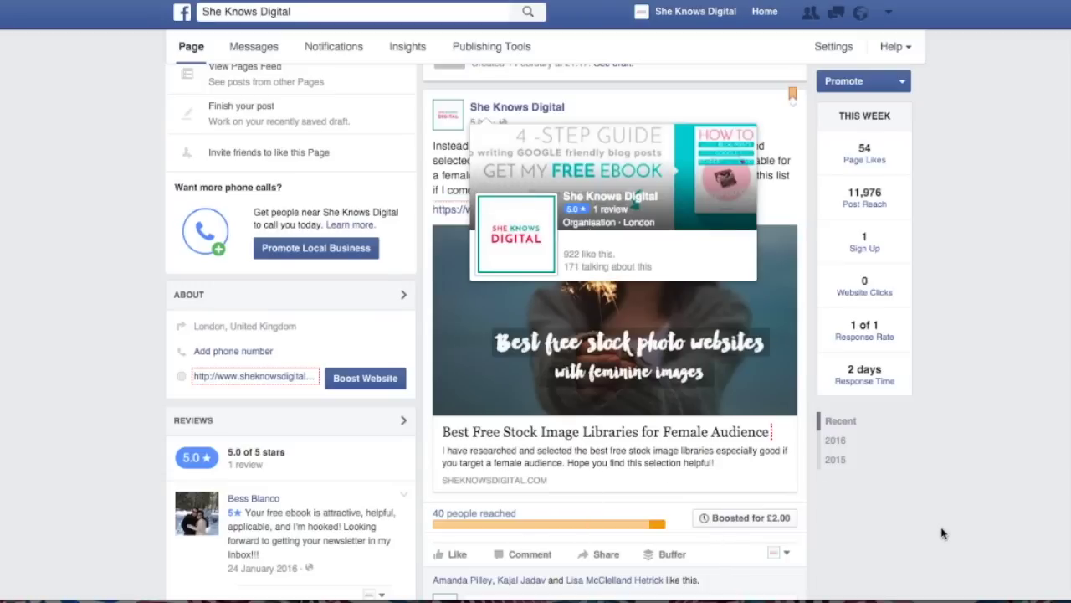
scroll(900, 544, up, 5)
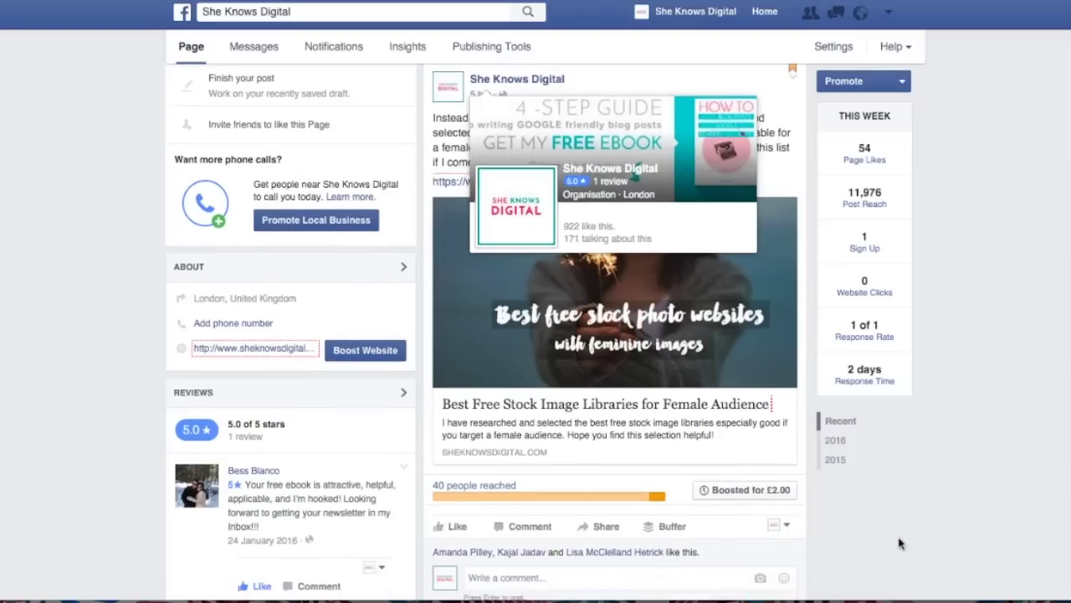